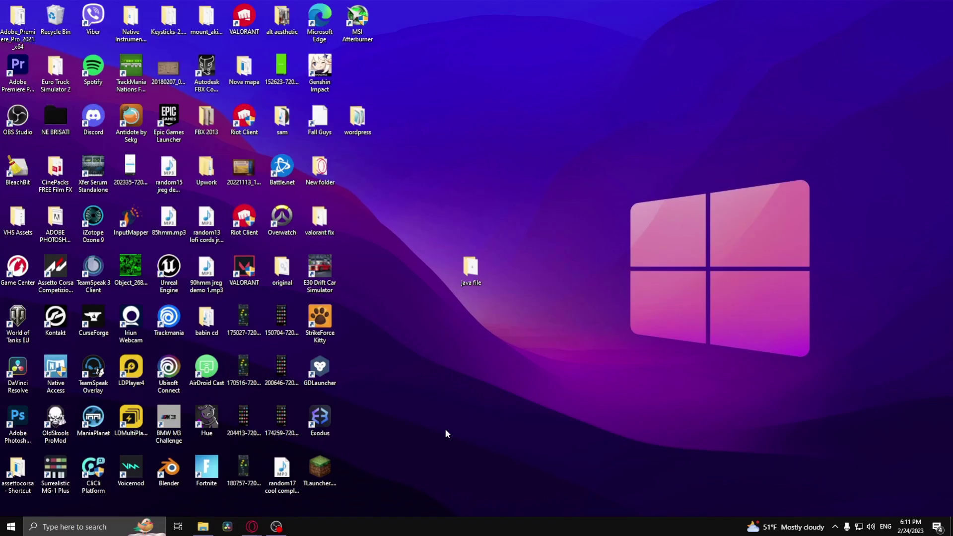
- Open the .minecraft shaderpacks folder in roaming AppData from the Run prompt
key("super+r")
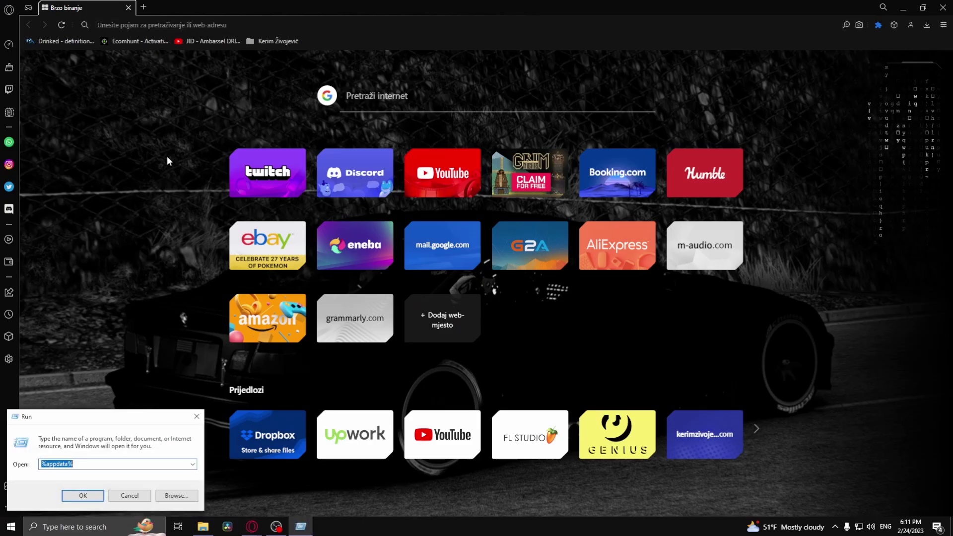
key("Return")
double_click(380, 316)
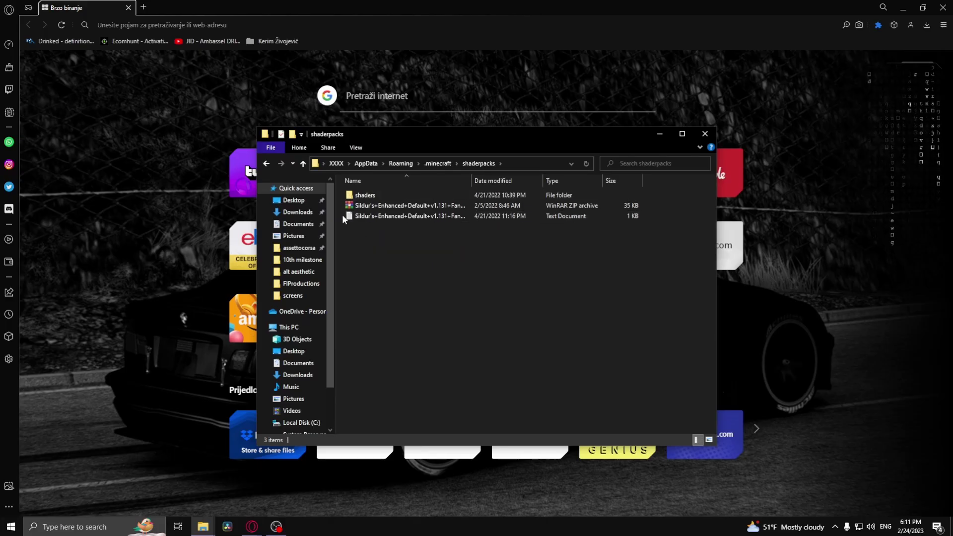
- Delete the old shaders folder, Sildur's Enhanced Default zip and text file
left_click_drag(342, 208, 398, 286)
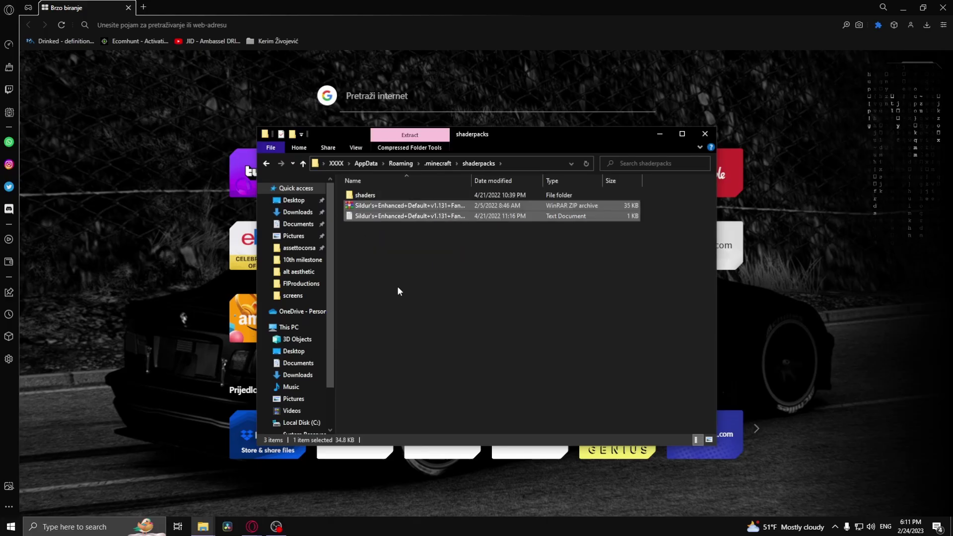
left_click_drag(397, 242, 381, 197)
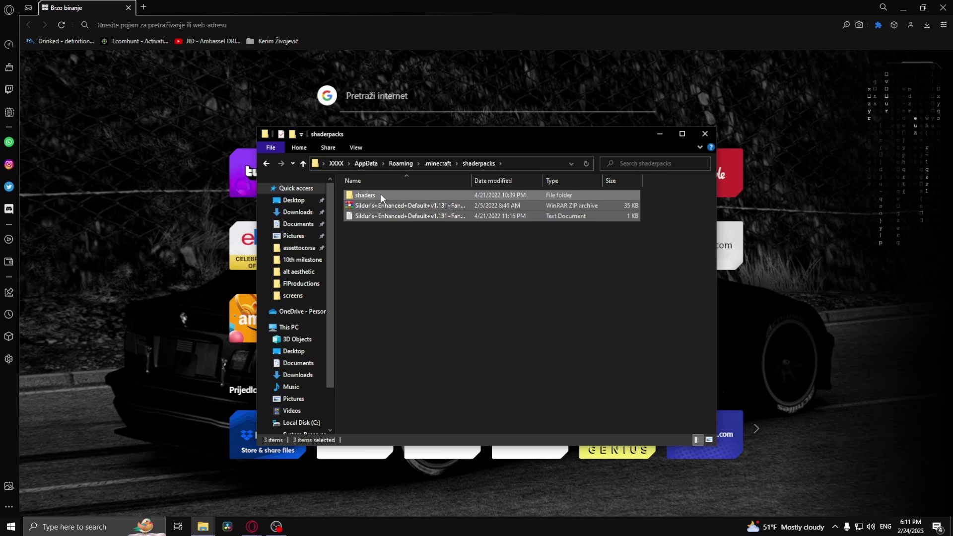
right_click(362, 197)
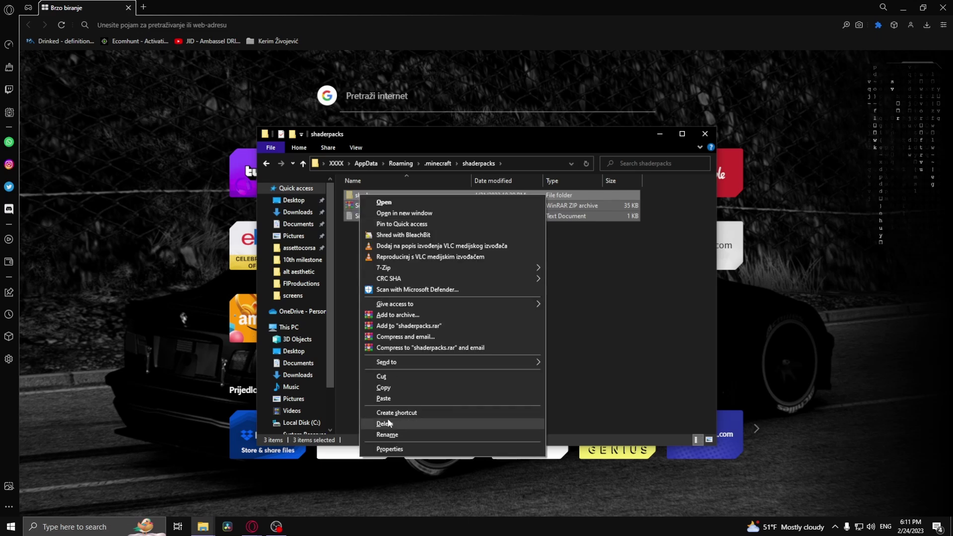
left_click(388, 424)
left_click(130, 8)
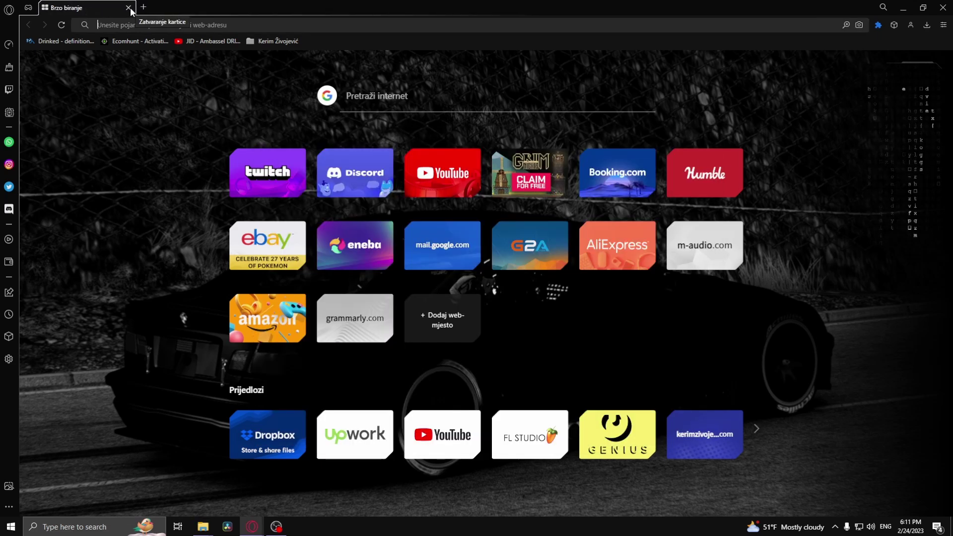
type("si")
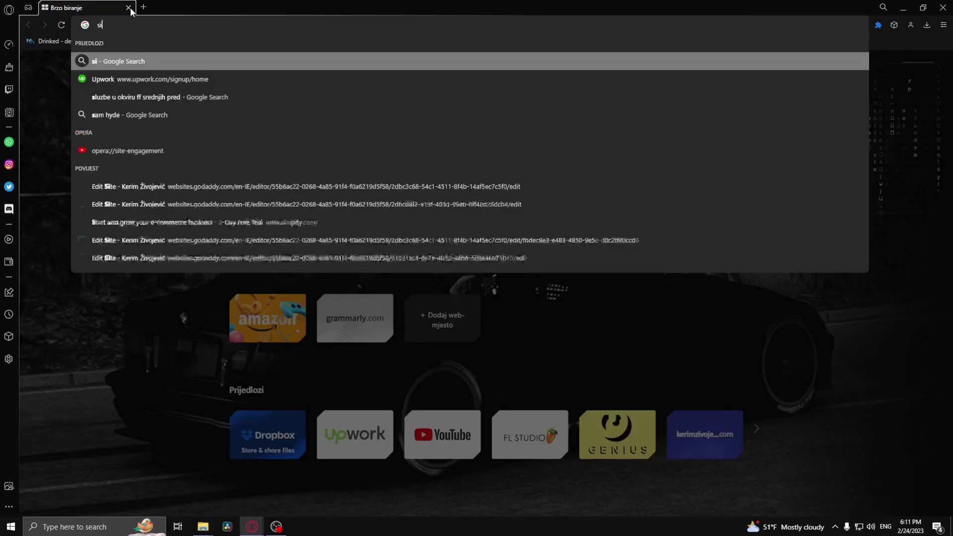
type("ldurs shader")
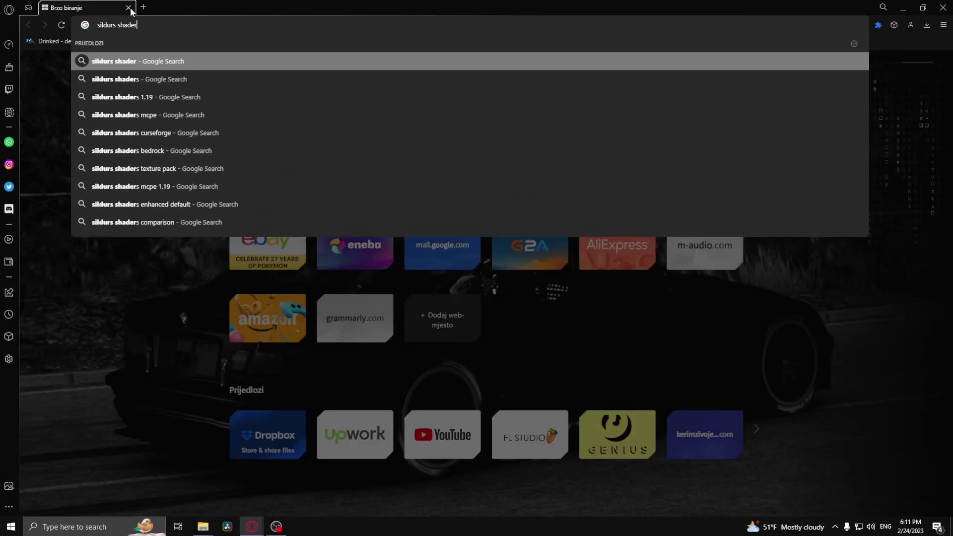
type("s")
- Search 'sildurs shaders 1.19', download the v1.50 Medium zip, and show it in Downloads
key("Down")
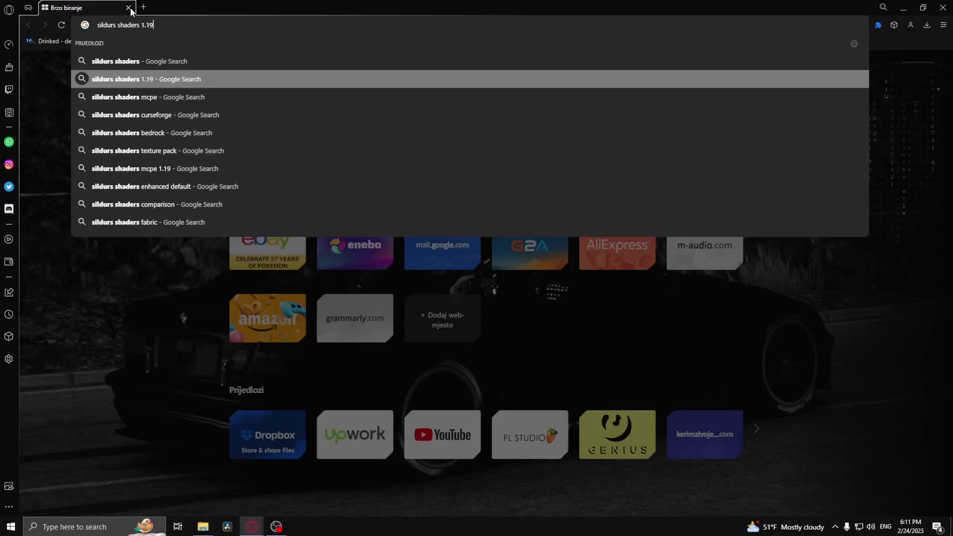
key("Return")
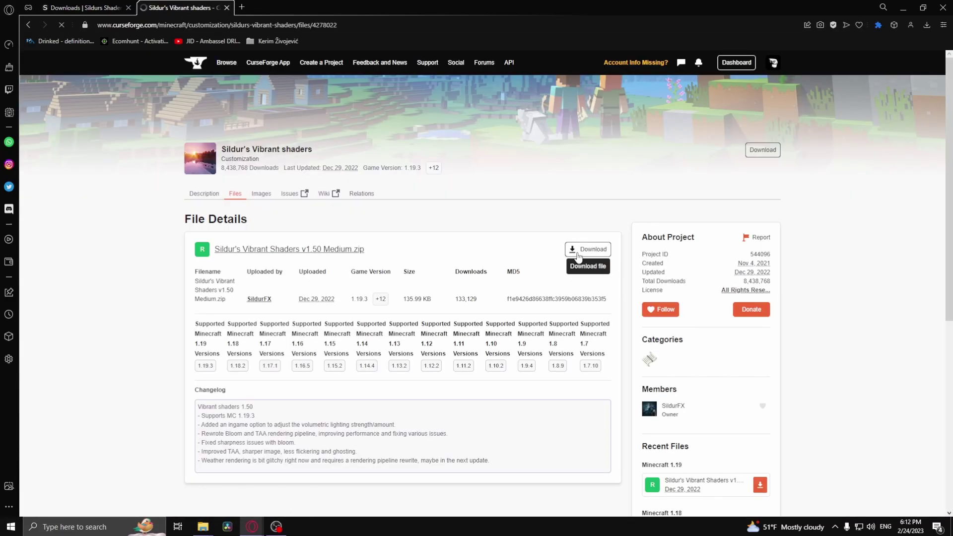
left_click(577, 256)
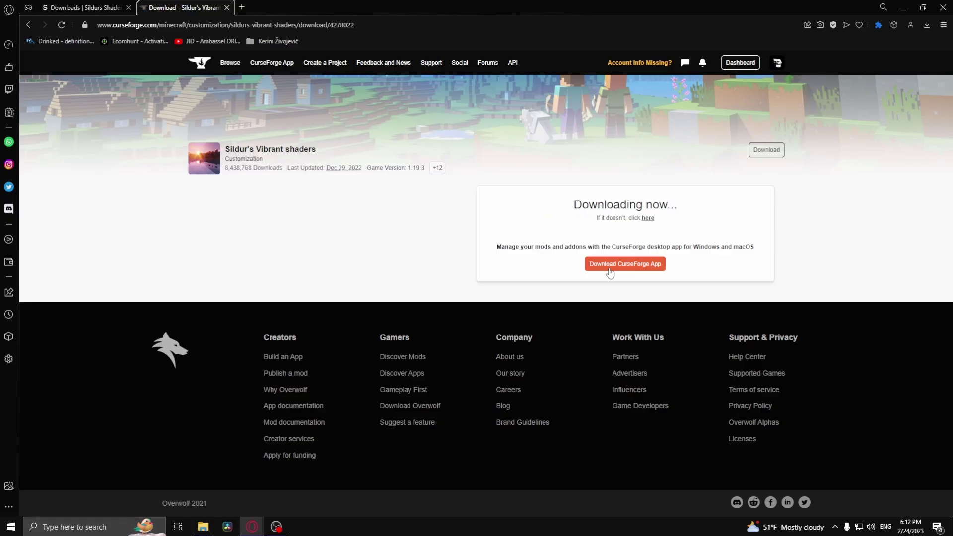
left_click(930, 69)
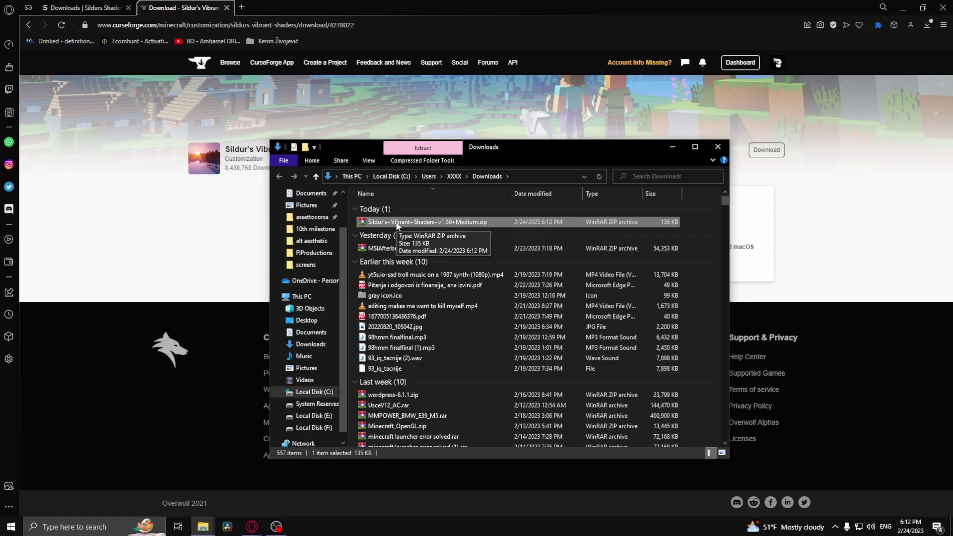
- Open the Sildur's Vibrant Shaders zip in WinRAR beside Downloads, then close the archive
double_click(397, 227)
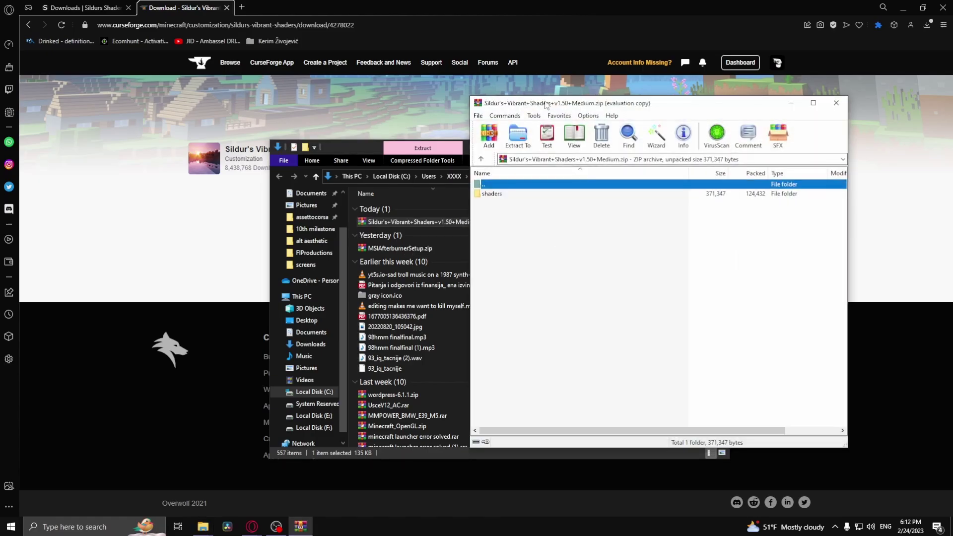
left_click_drag(546, 105, 590, 116)
left_click_drag(447, 147, 368, 143)
left_click(779, 245)
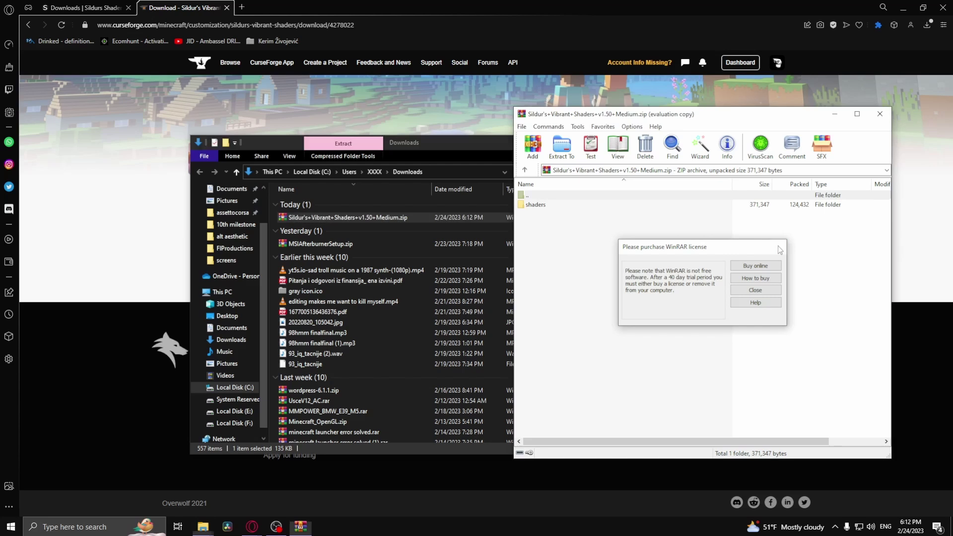
left_click_drag(499, 147, 342, 129)
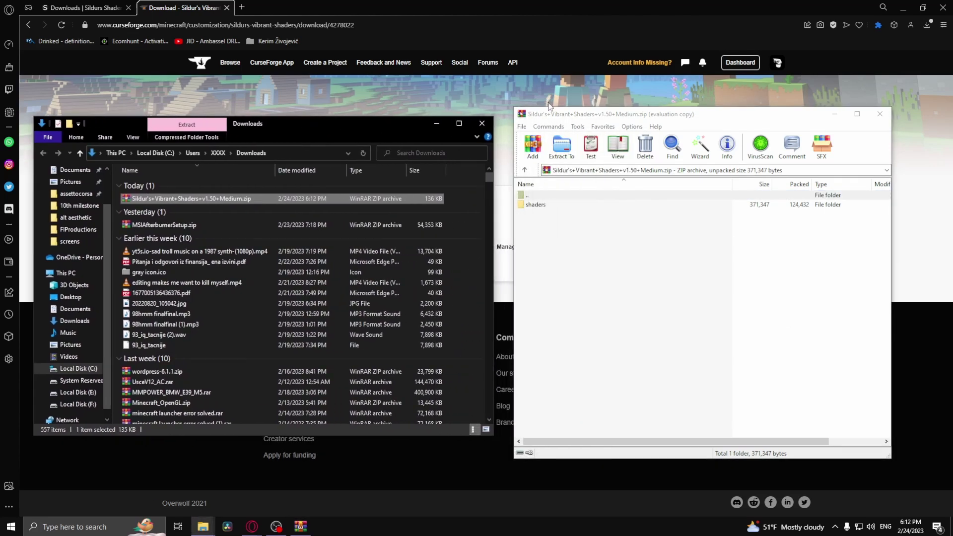
left_click_drag(548, 105, 533, 105)
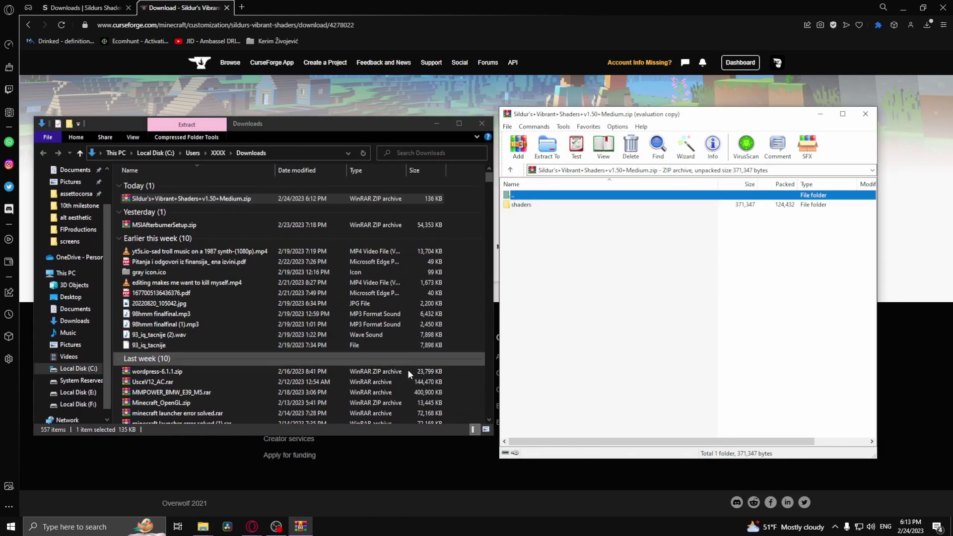
key("Escape")
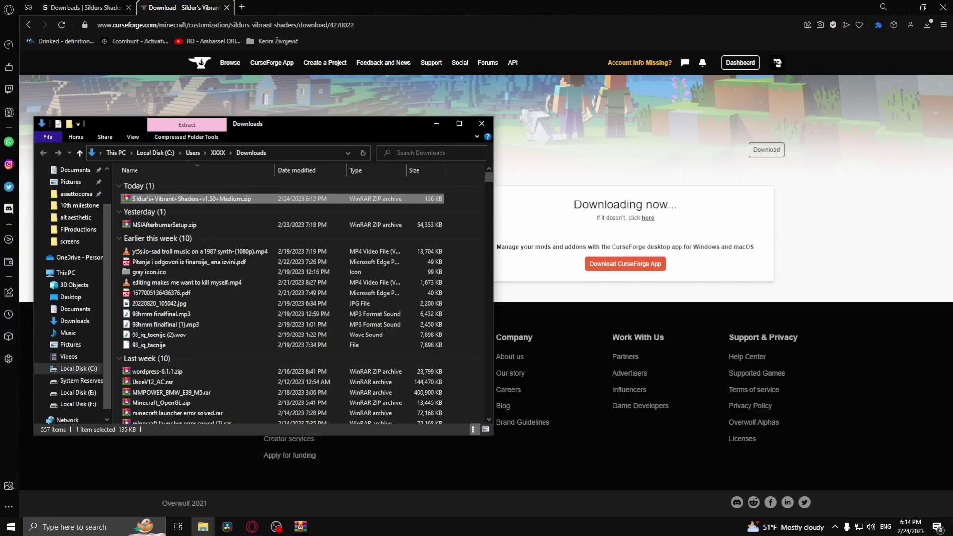
- Launch Control Panel from Windows search and go to Default Programs' file type associations
left_click(437, 123)
left_click(95, 527)
type("co")
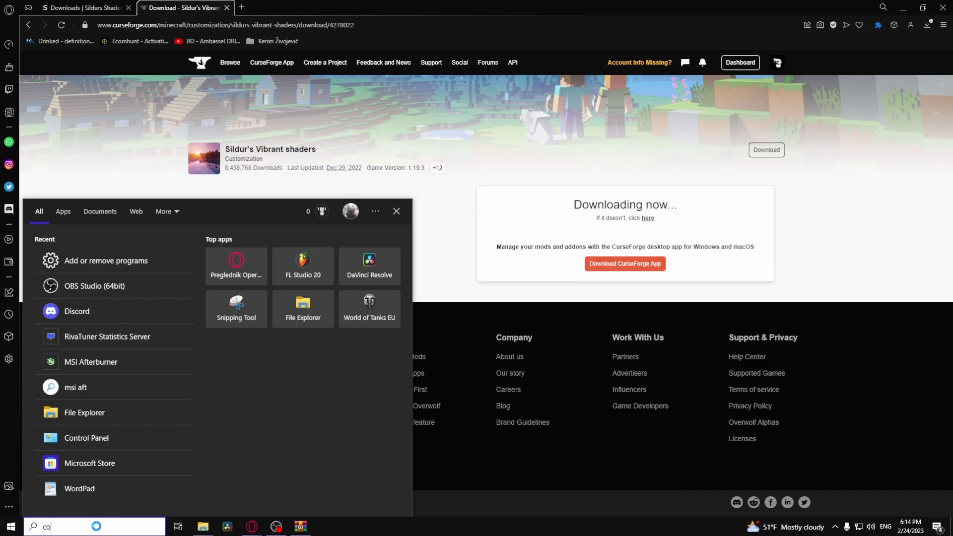
type("ntrol panel")
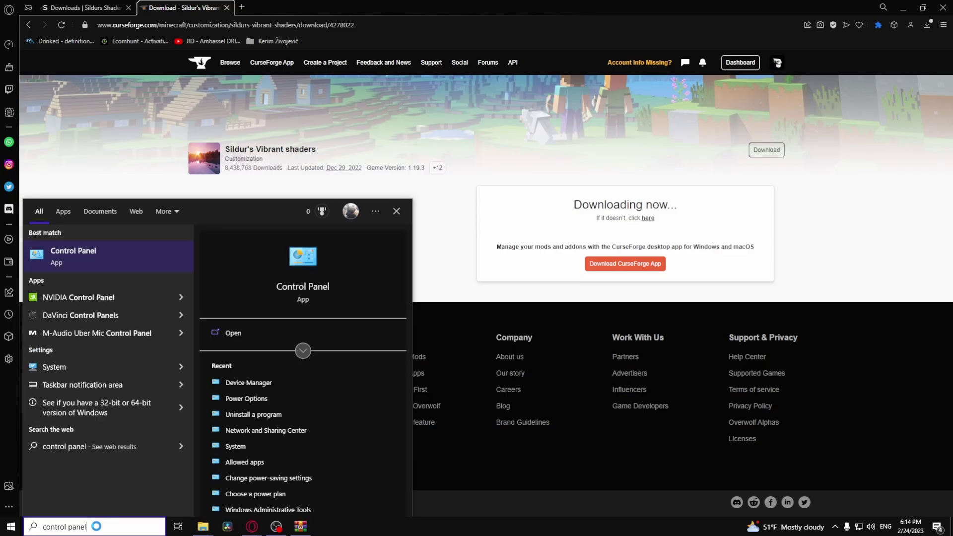
key("Return")
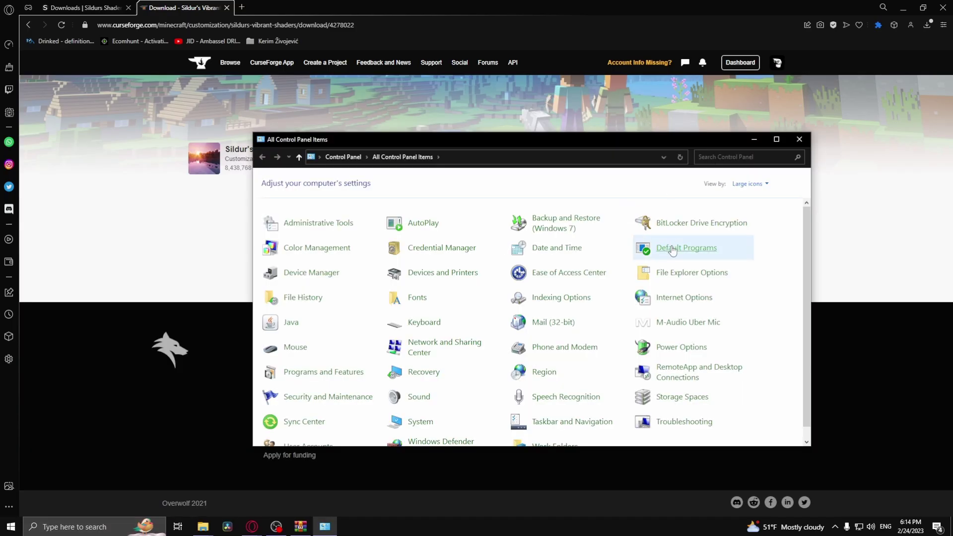
left_click(676, 254)
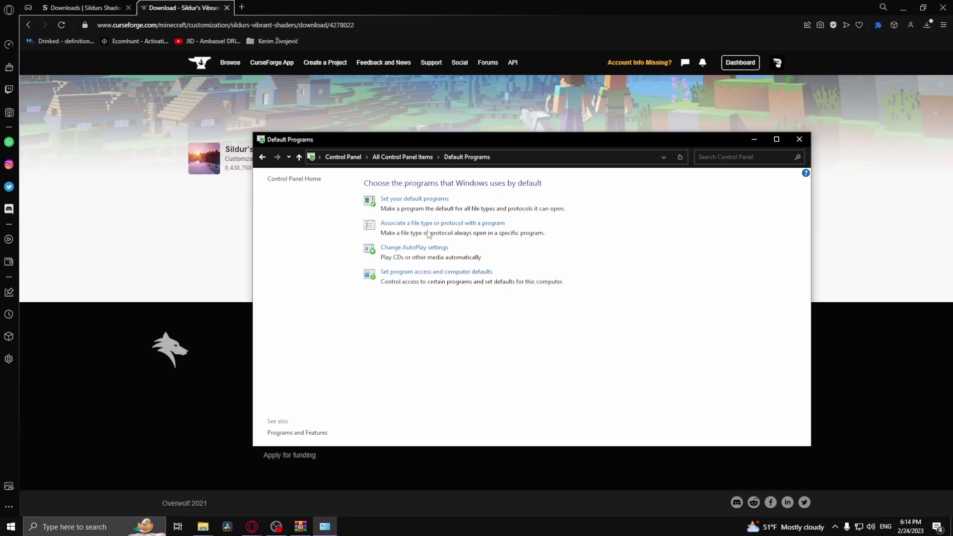
left_click(444, 224)
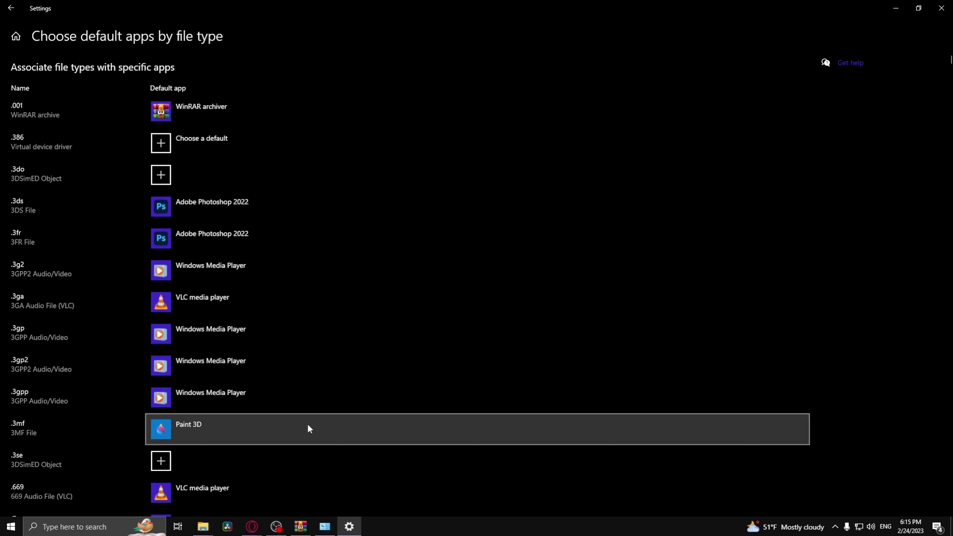
scroll(601, 290, "down", 3)
scroll(601, 293, "down", 5)
scroll(601, 293, "down", 5)
scroll(601, 299, "down", 5)
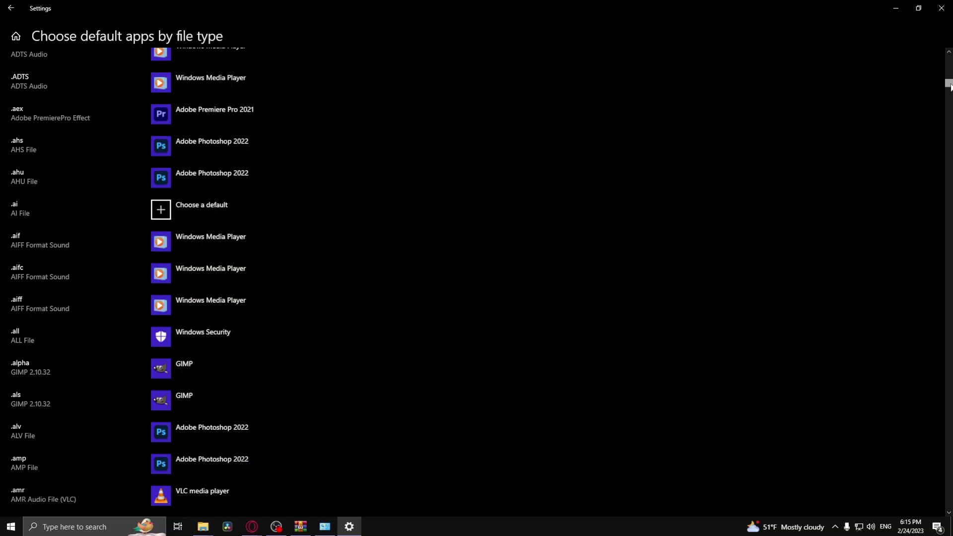
left_click_drag(950, 85, 942, 275)
scroll(943, 276, "down", 10)
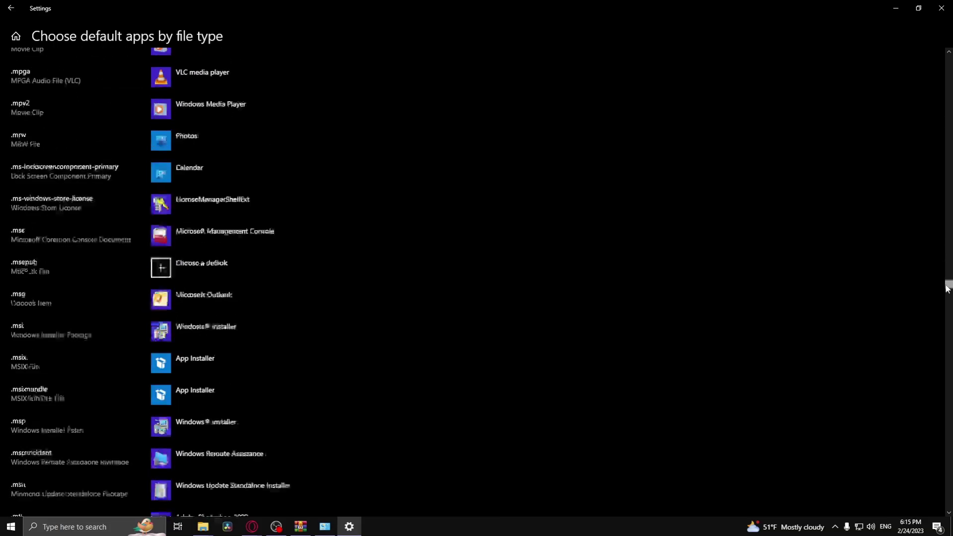
scroll(56, 355, "down", 3)
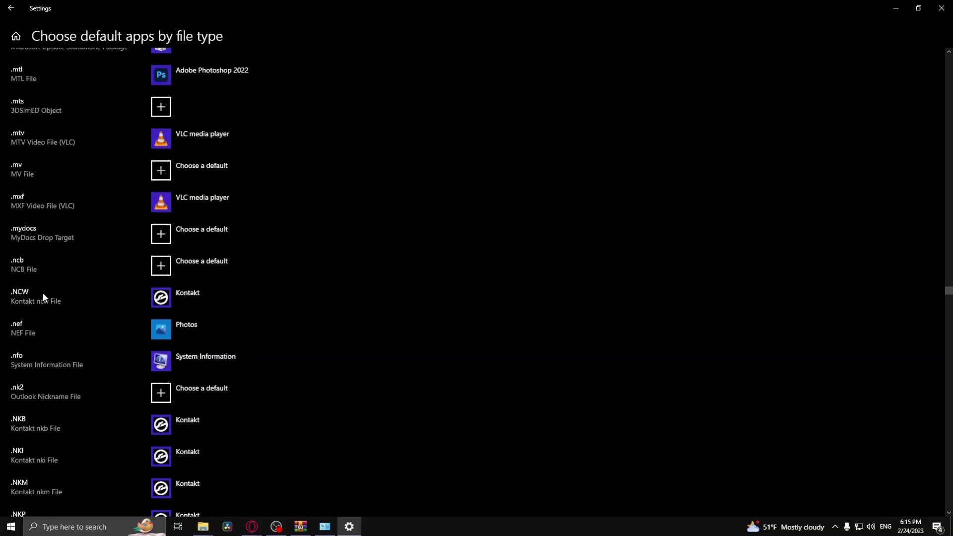
scroll(48, 276, "up", 3)
scroll(46, 278, "up", 3)
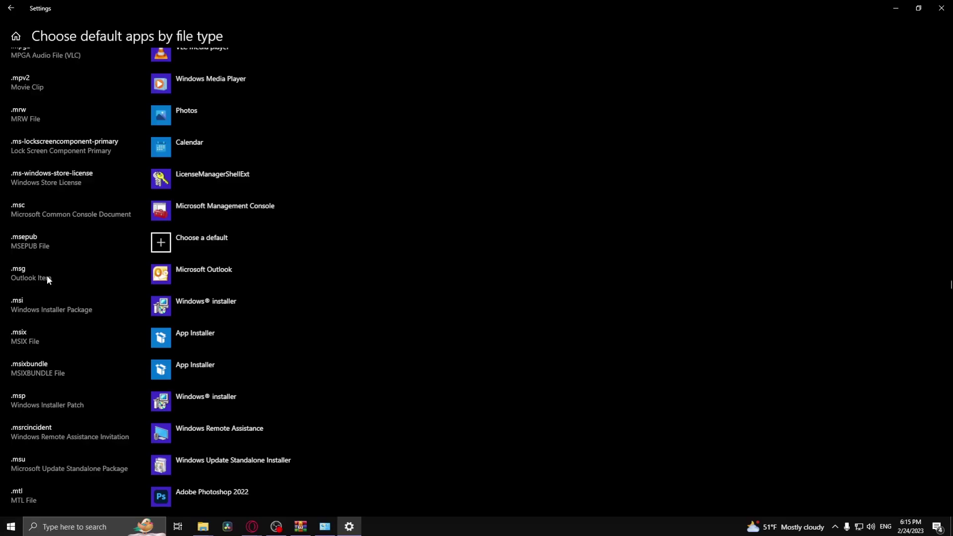
scroll(47, 279, "up", 15)
- Change the .jar file type's default app to WinRAR archiver
left_click(209, 234)
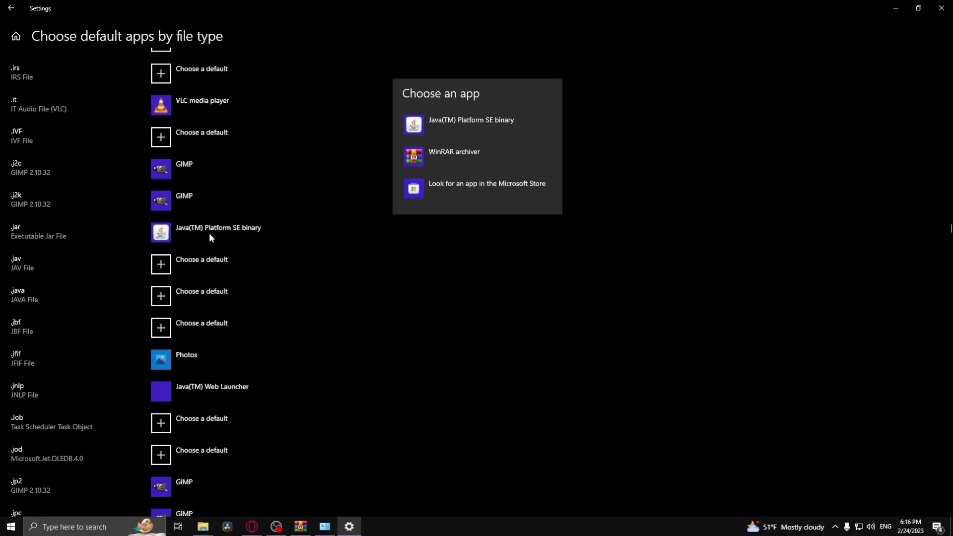
left_click(436, 156)
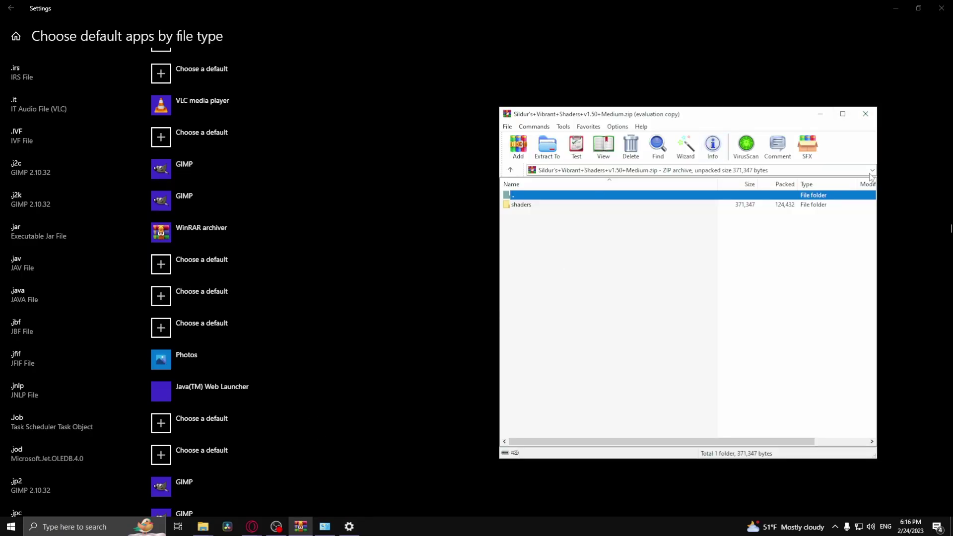
- Close WinRAR and follow OptiFine's Mirror download link in a new Opera tab
left_click(866, 114)
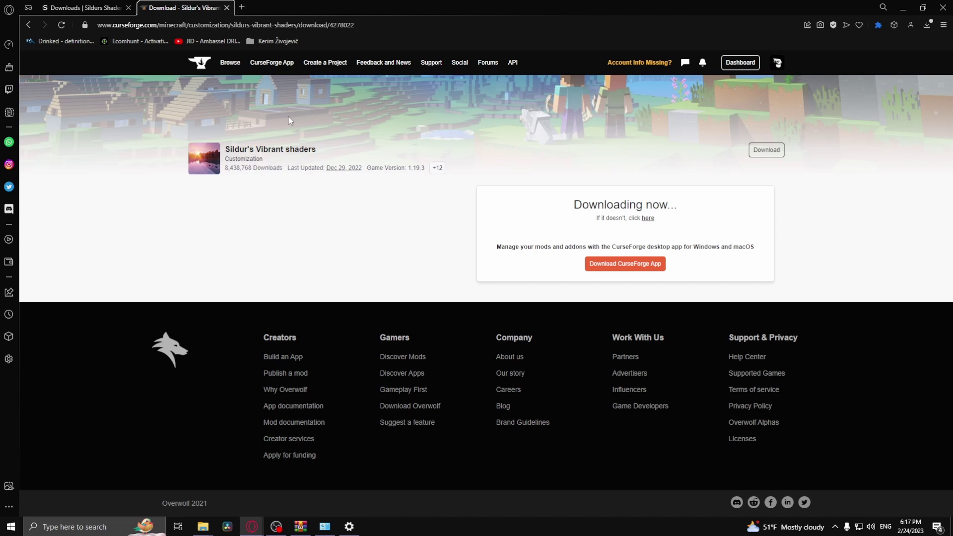
left_click(241, 7)
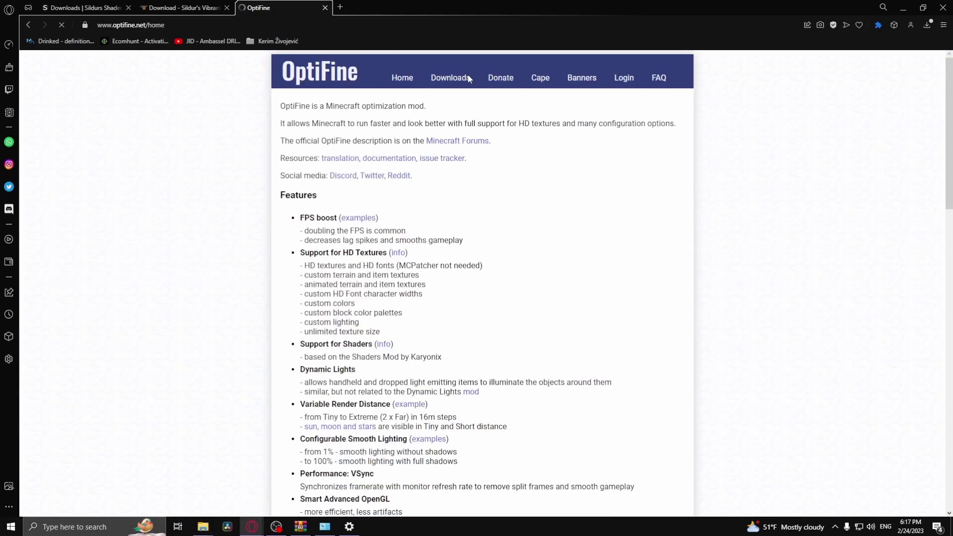
left_click(503, 174)
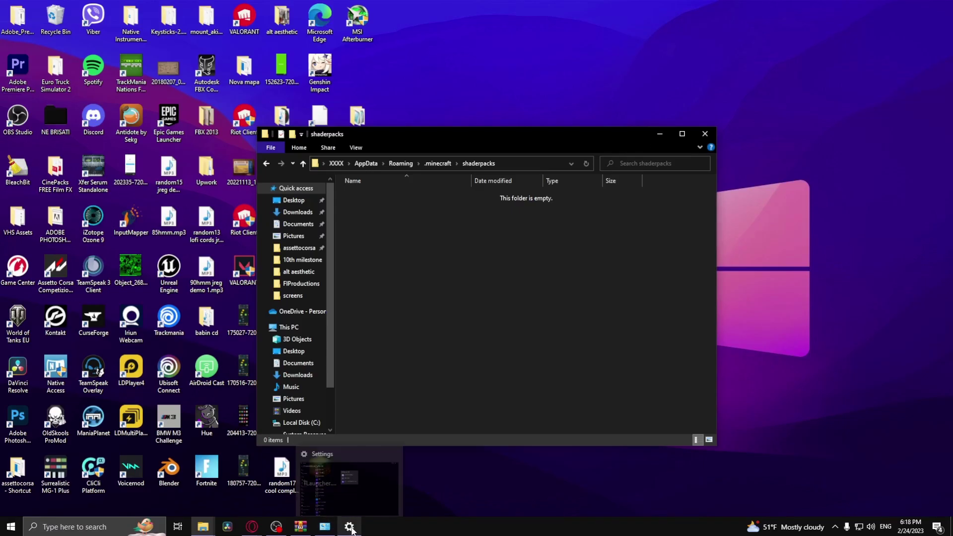
mouse_move(301, 526)
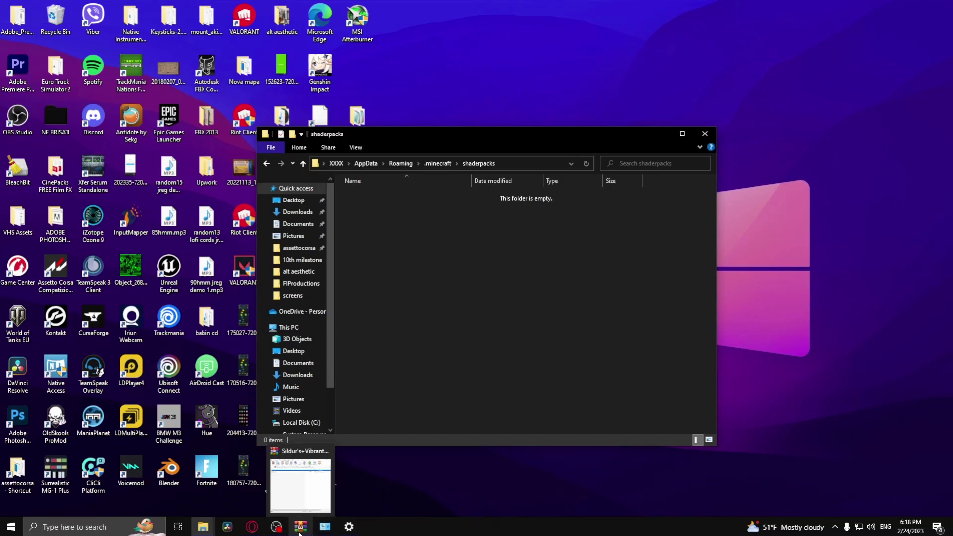
- Put the shaders archive window on the left and the shaderpacks folder at upper right
left_click(300, 526)
left_click_drag(687, 110, 178, 148)
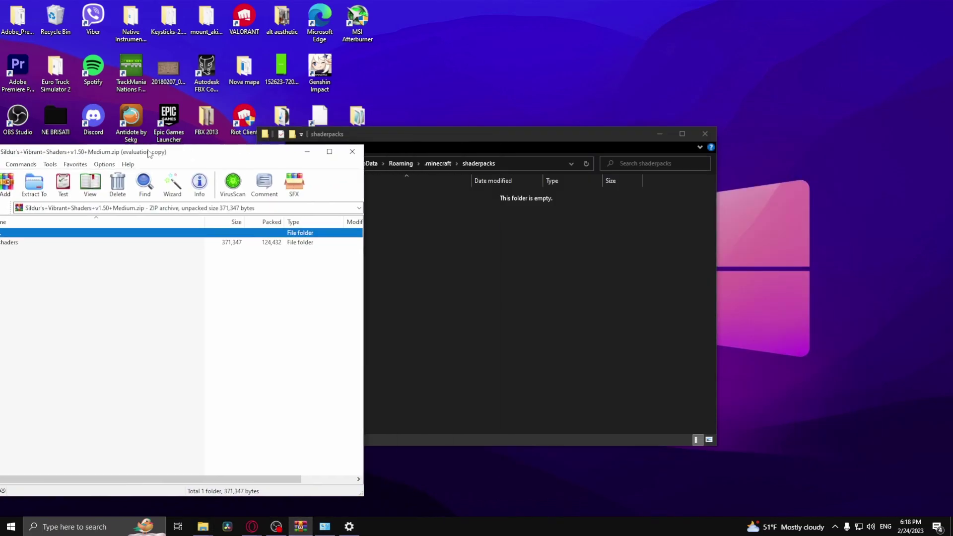
mouse_move(97, 249)
left_mouse_down()
mouse_move(205, 155)
mouse_move(303, 129)
left_mouse_up()
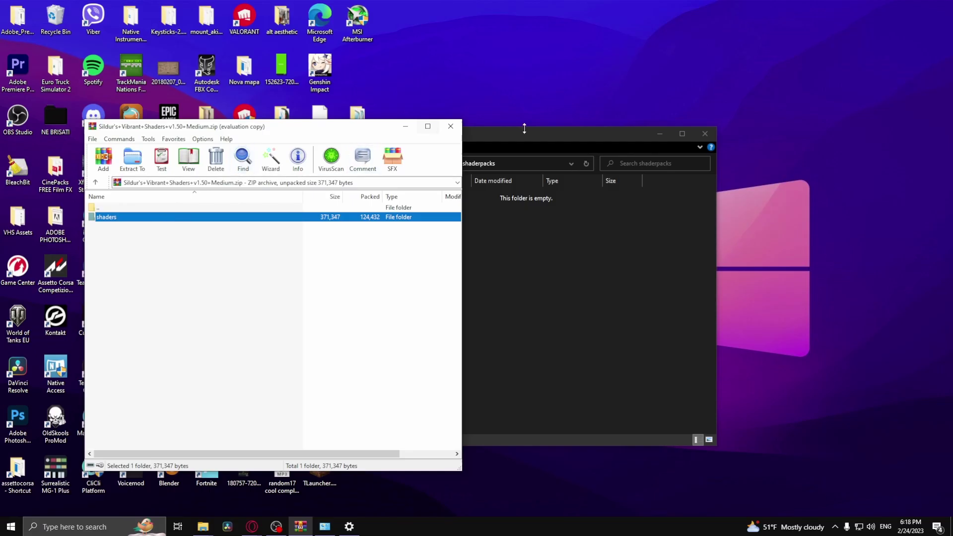
left_click_drag(526, 128, 744, 85)
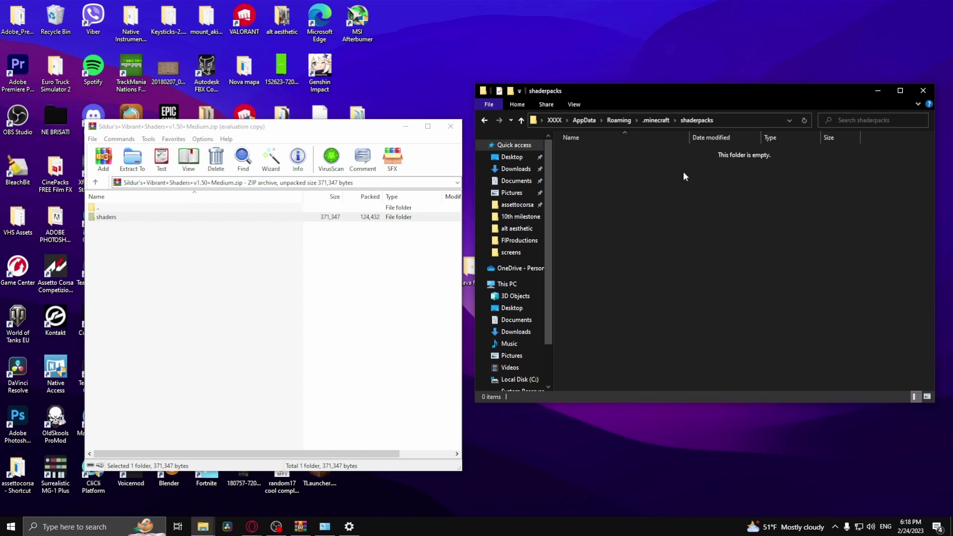
- Open the .minecraft folder in AppData Roaming via %appdata% in the Run box
key("super+r")
mouse_move(78, 419)
left_mouse_down()
mouse_move(224, 358)
mouse_move(447, 165)
left_mouse_up()
left_click(417, 205)
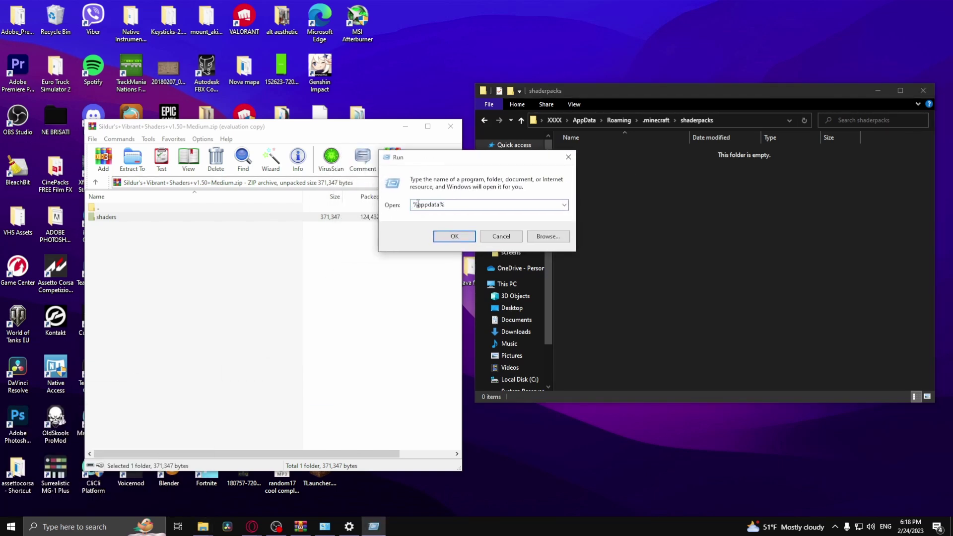
left_click(452, 236)
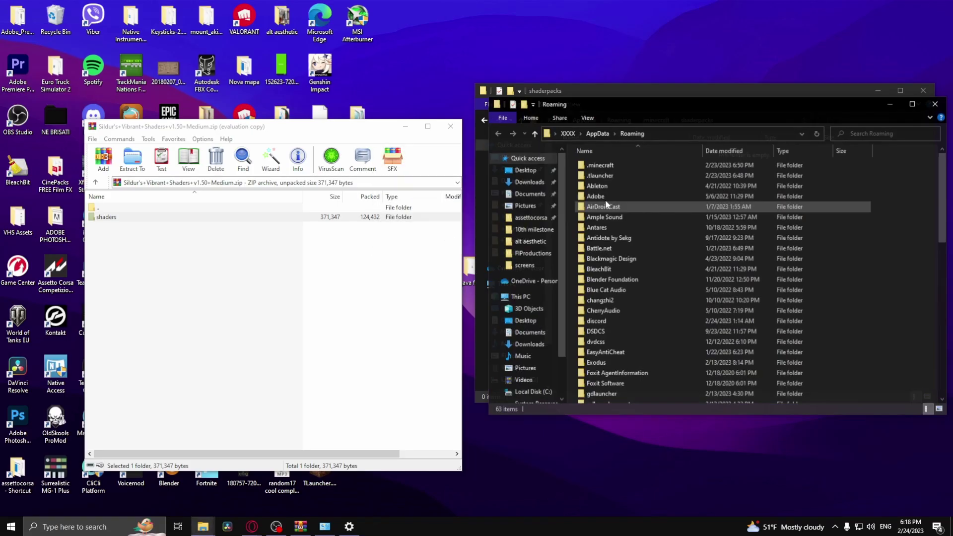
double_click(610, 164)
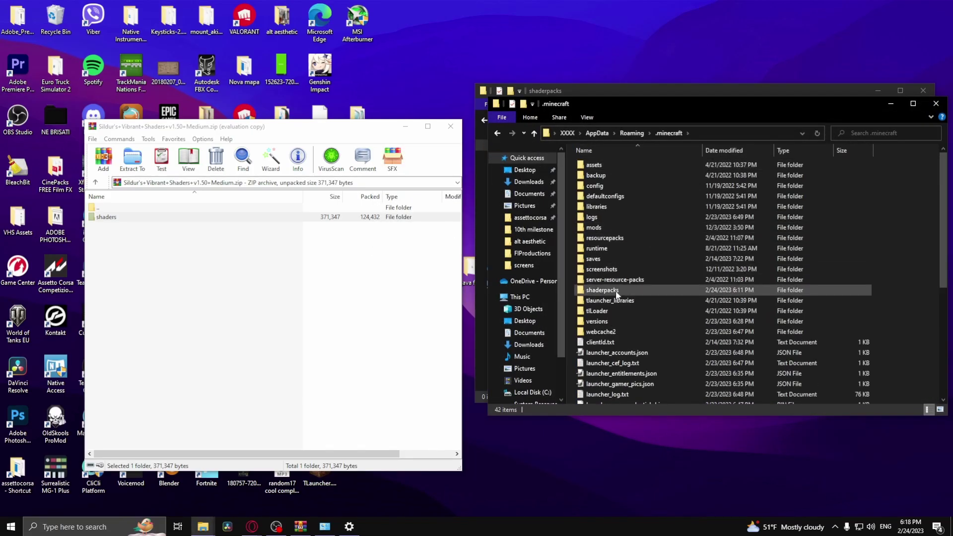
- Drag the 'shaders' folder from WinRAR into the .minecraft shaderpacks folder
double_click(603, 289)
left_click(936, 104)
left_click_drag(118, 217, 635, 205)
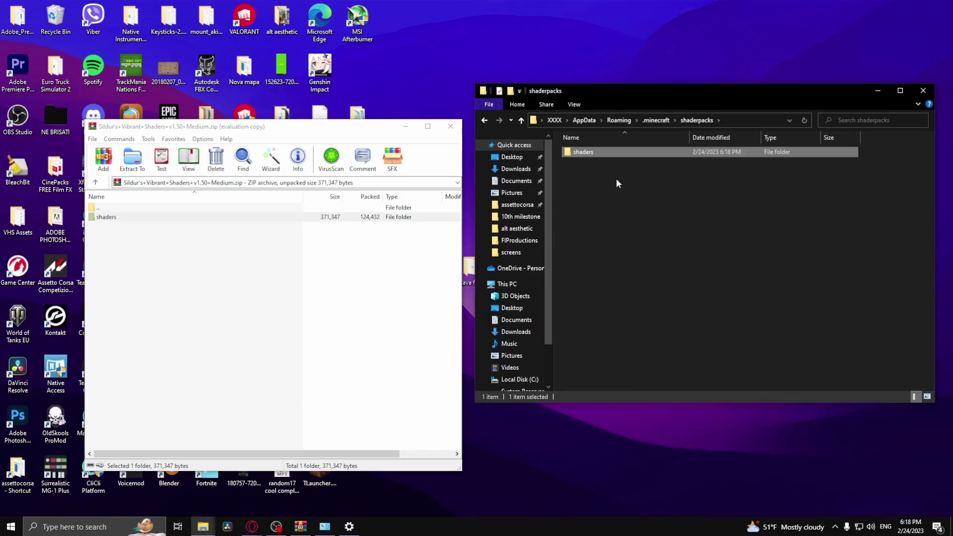